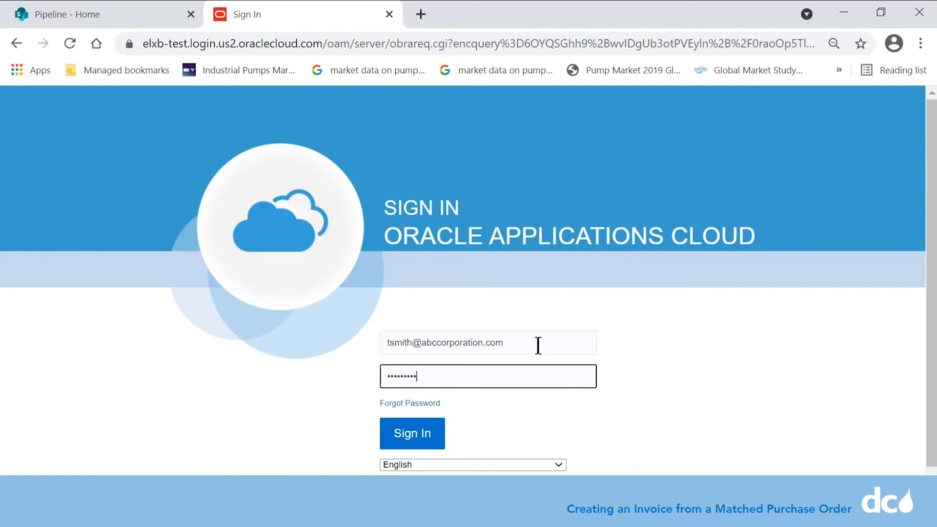
Step: Sign in to Oracle Applications Cloud with the supplier user's credentials
{"action": "left_click", "coordinate": [415, 436]}
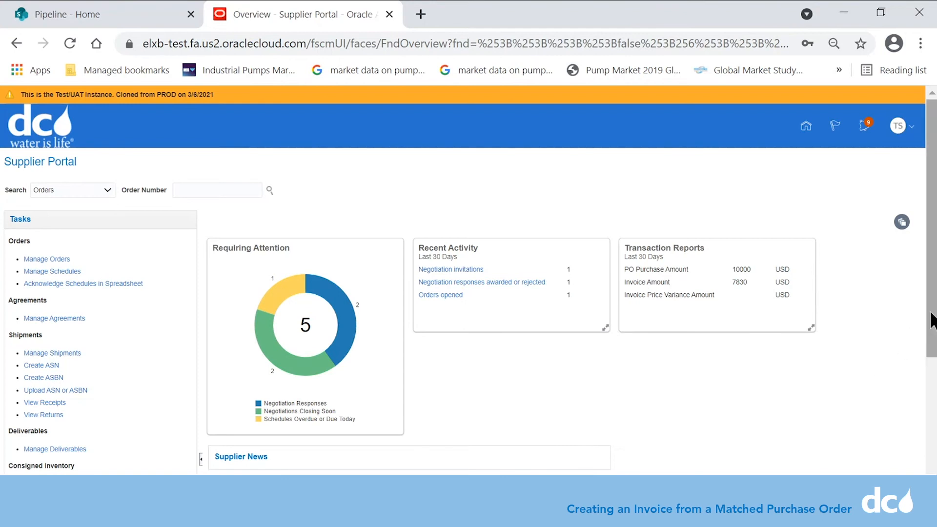
Step: Start a new invoice with Create Invoice under Invoices and Payments
{"action": "scroll", "coordinate": [930, 244], "scroll_direction": "down", "scroll_amount": 3}
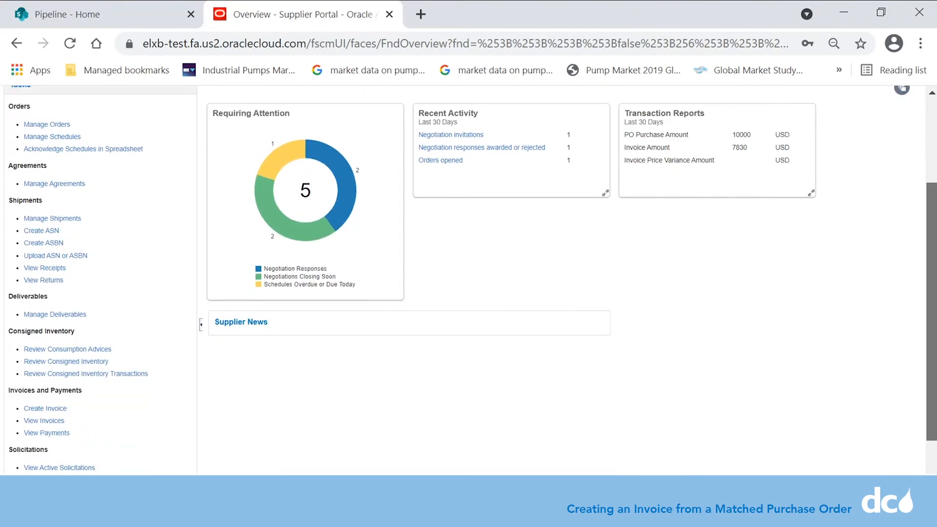
{"action": "left_click", "coordinate": [41, 412]}
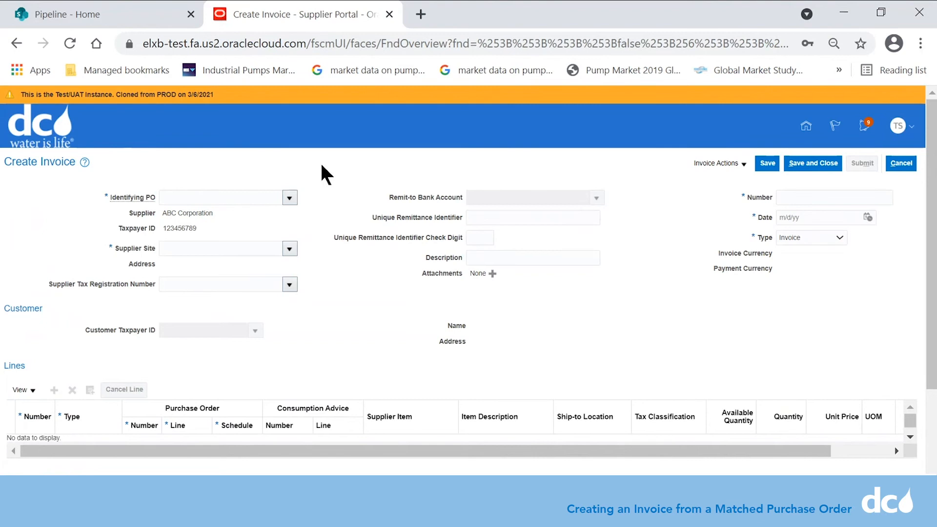
Step: Choose DCW2112622 as the identifying PO and fill the description with 'sign printing'
{"action": "left_click", "coordinate": [289, 198]}
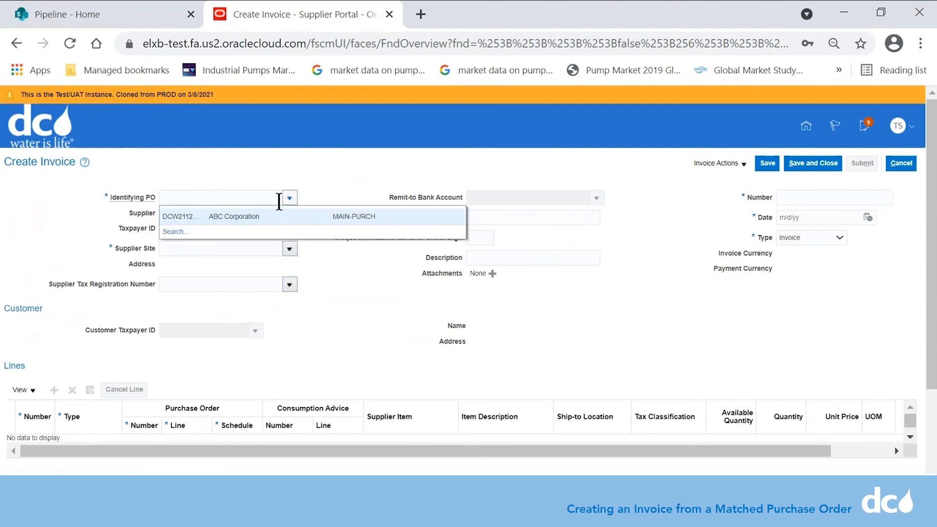
{"action": "left_click", "coordinate": [187, 217]}
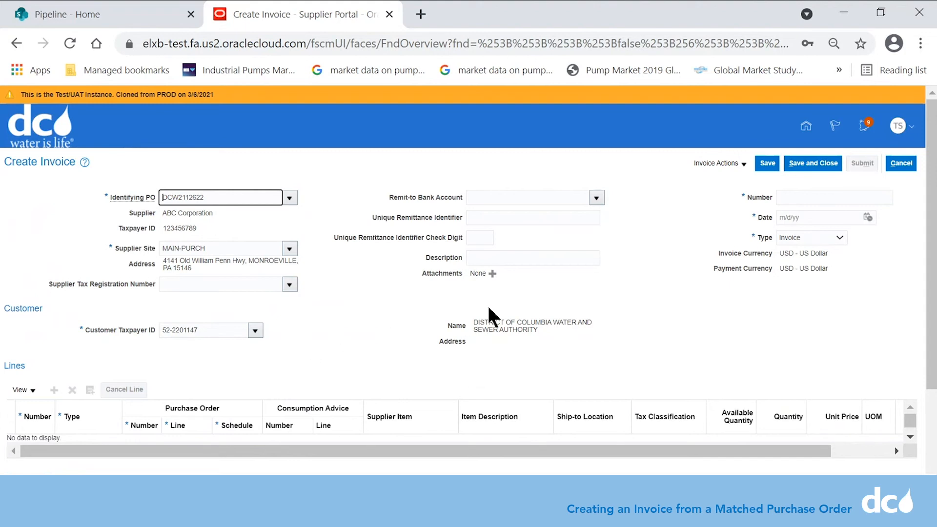
{"action": "left_click", "coordinate": [531, 258]}
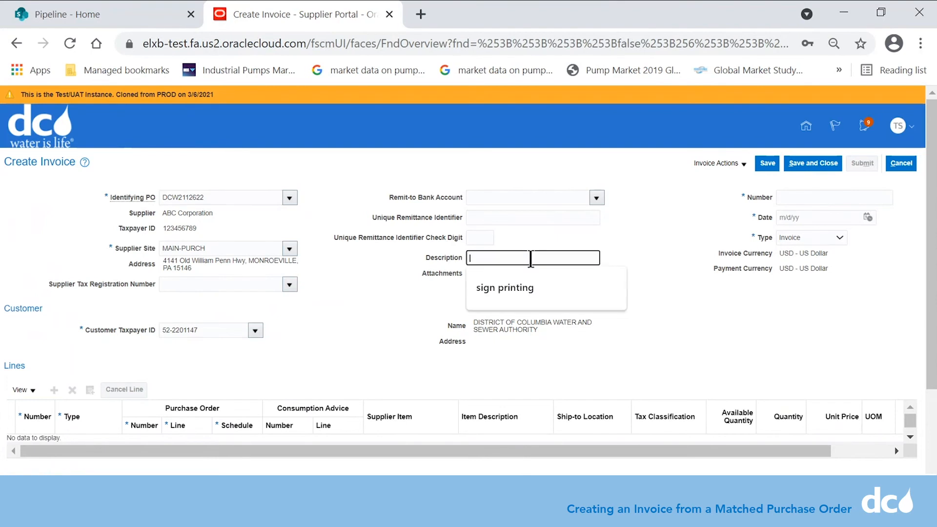
{"action": "left_click", "coordinate": [515, 288]}
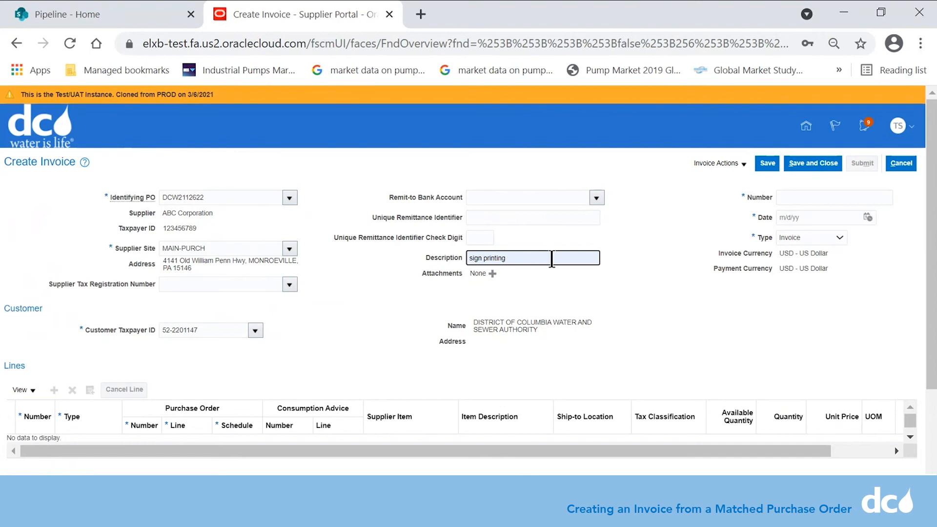
Step: Upload 'Creating Invoice from PO.pdf' as a new invoice attachment
{"action": "left_click", "coordinate": [492, 273]}
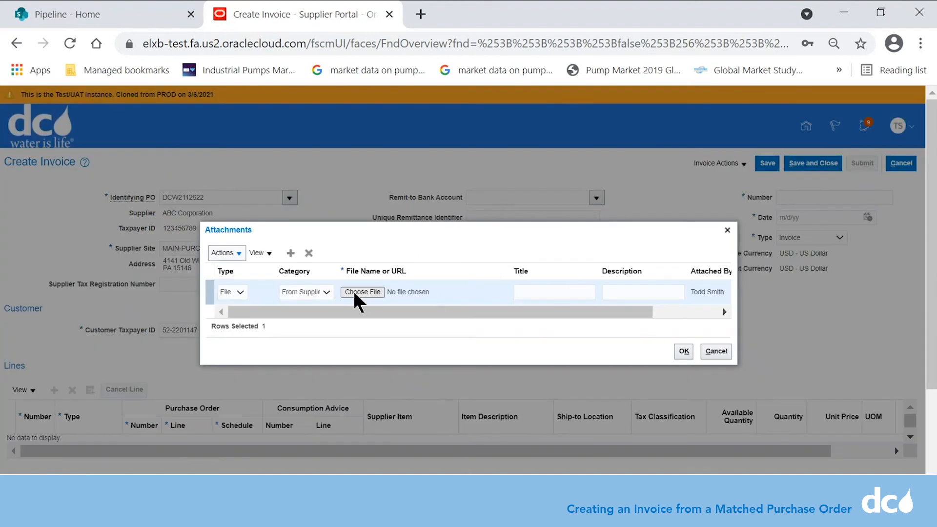
{"action": "left_click", "coordinate": [366, 292]}
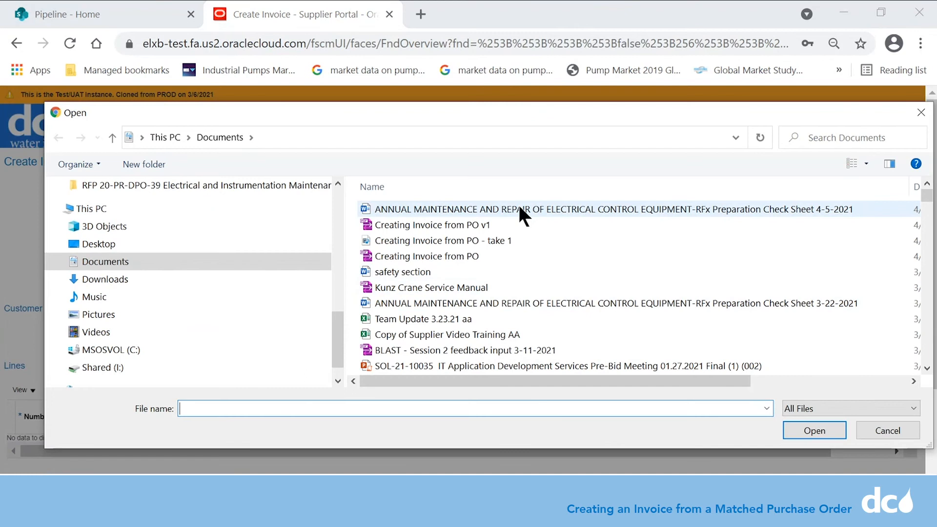
{"action": "left_click", "coordinate": [422, 269]}
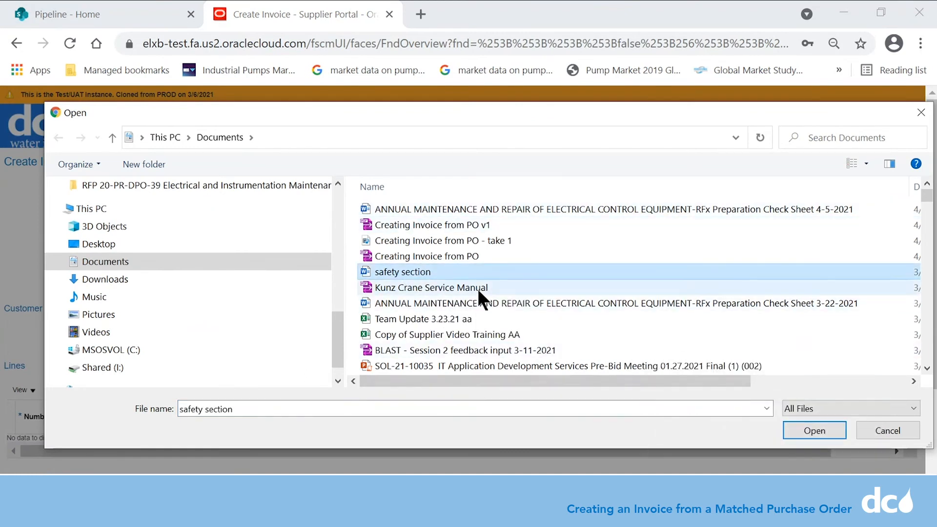
{"action": "left_click", "coordinate": [473, 254]}
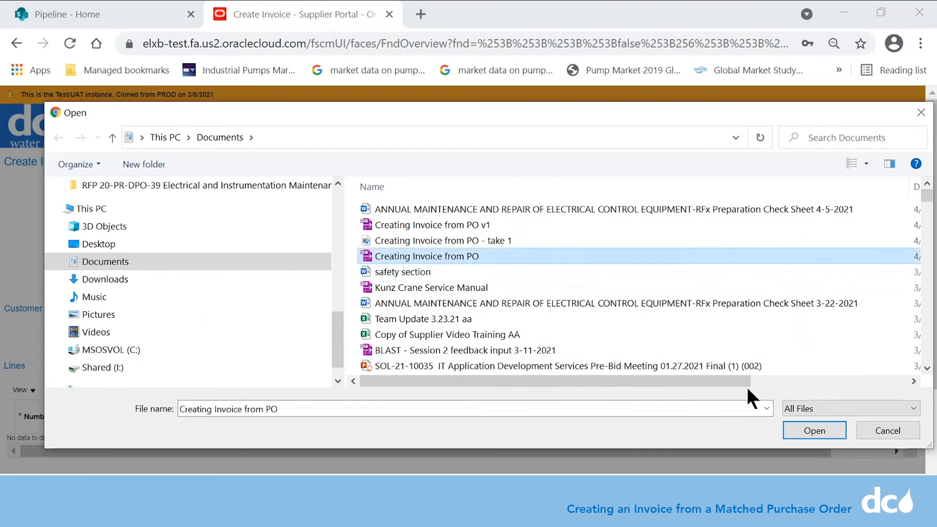
{"action": "left_click", "coordinate": [803, 429]}
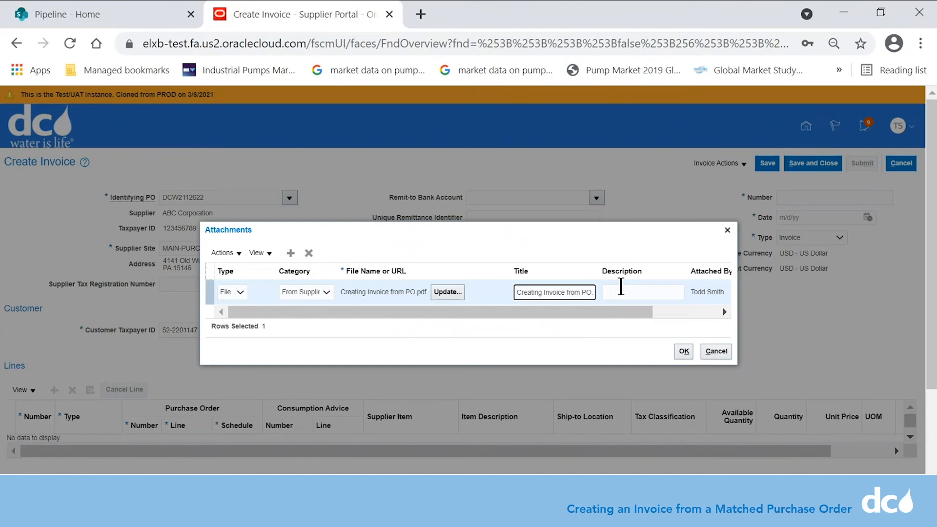
Step: Describe the attachment as 'Supporting Documentation' and confirm it
{"action": "left_click", "coordinate": [620, 288]}
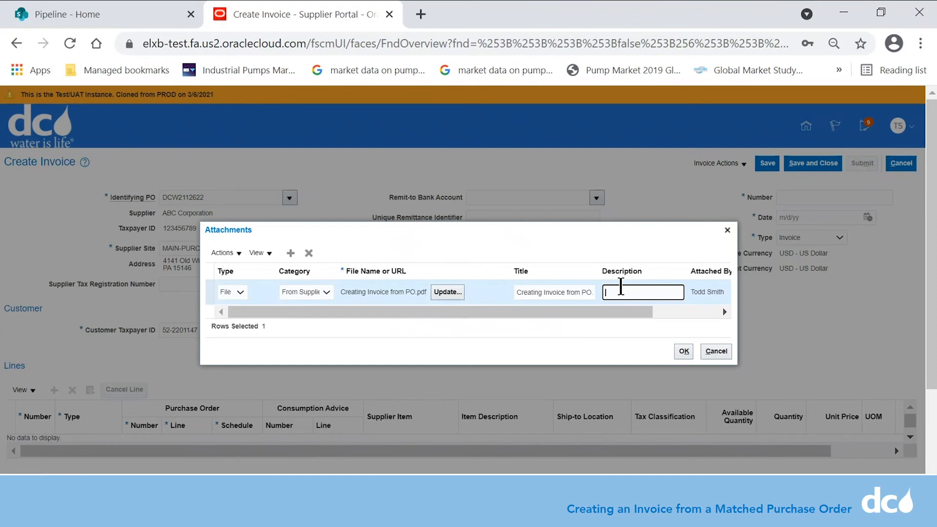
{"action": "type", "text": "Supporting Docyu"}
{"action": "key", "text": "BackSpace"}
{"action": "type", "text": "umentation"}
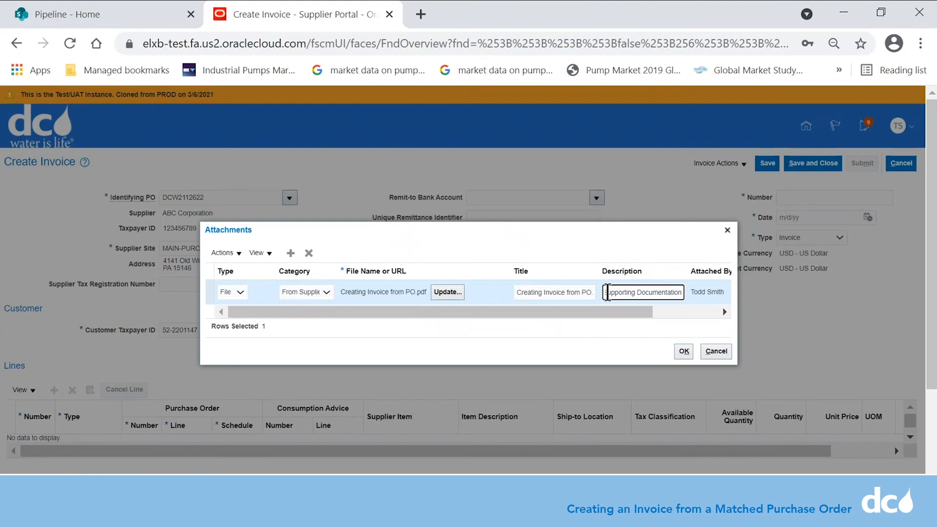
{"action": "left_click", "coordinate": [683, 352]}
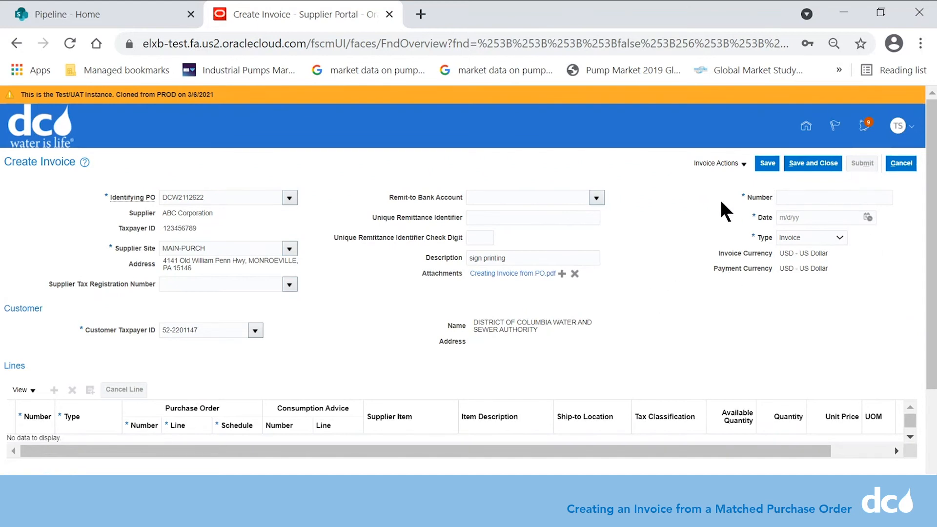
Step: Enter invoice number 1007, date April 6, 2021, and keep type Invoice
{"action": "left_click", "coordinate": [801, 195]}
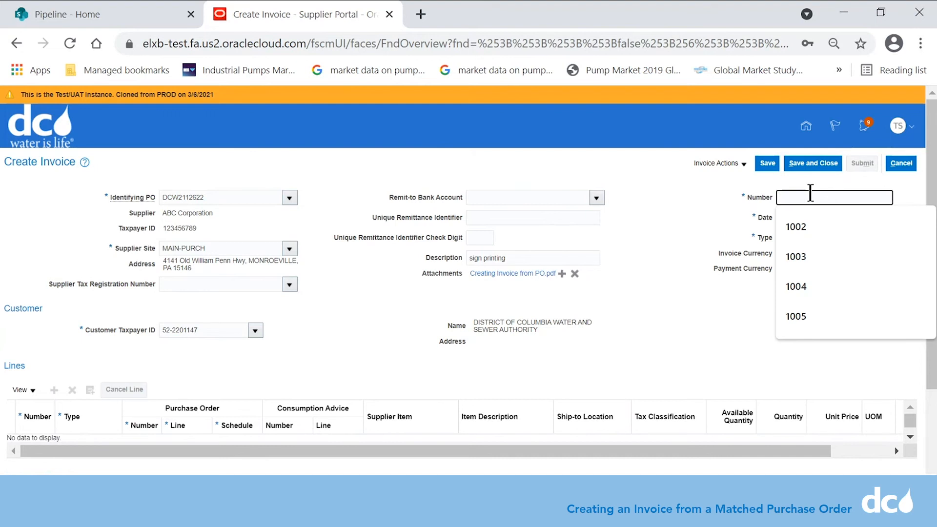
{"action": "type", "text": "1007"}
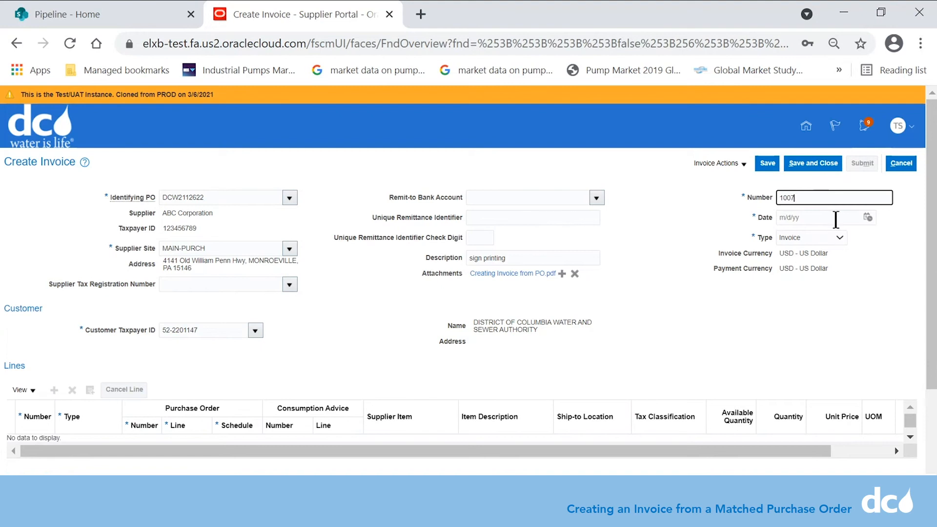
{"action": "left_click", "coordinate": [873, 217]}
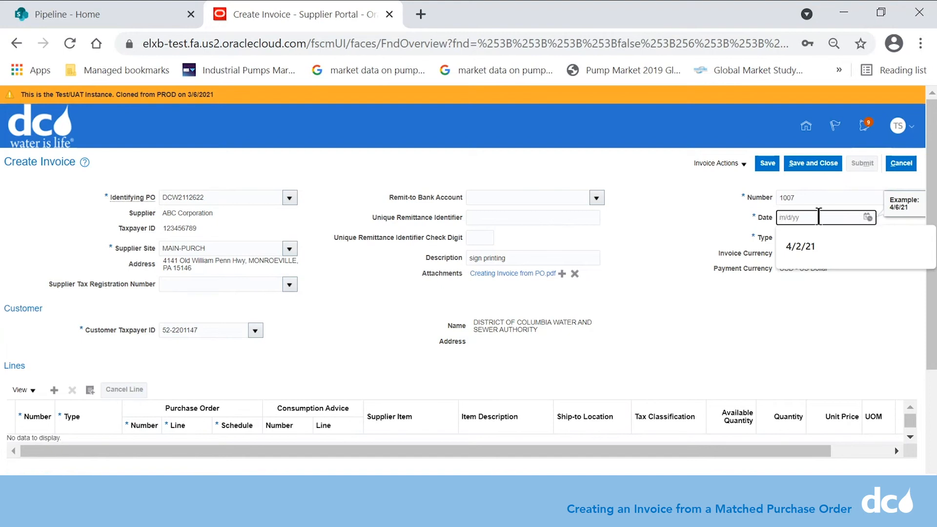
{"action": "left_click", "coordinate": [869, 216]}
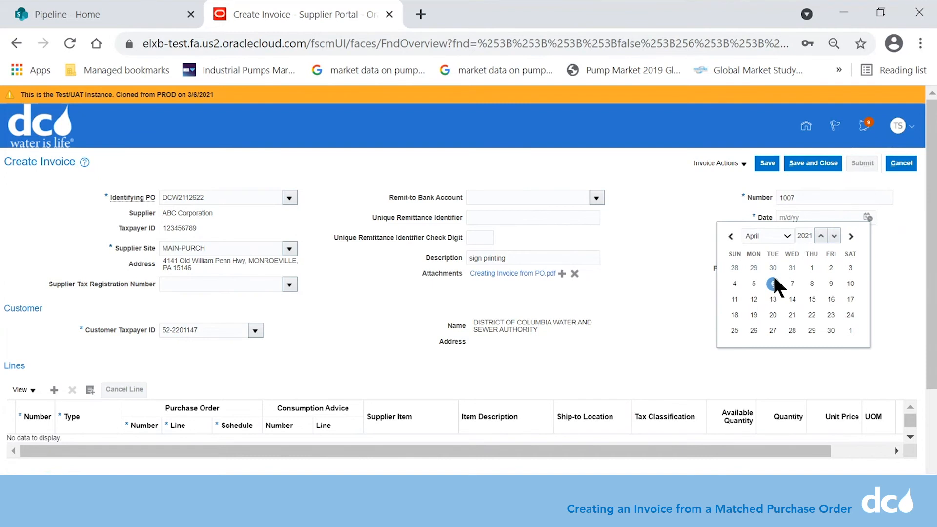
{"action": "left_click", "coordinate": [772, 284]}
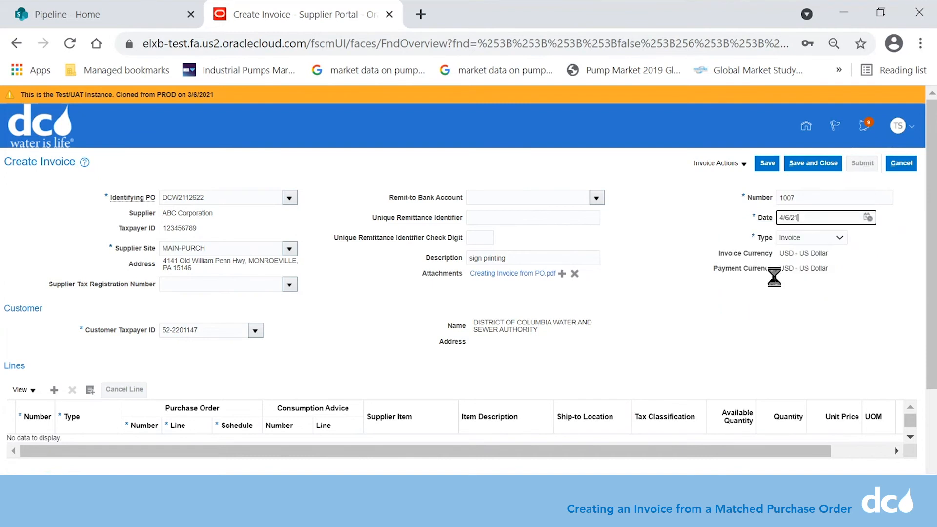
{"action": "left_click", "coordinate": [840, 238]}
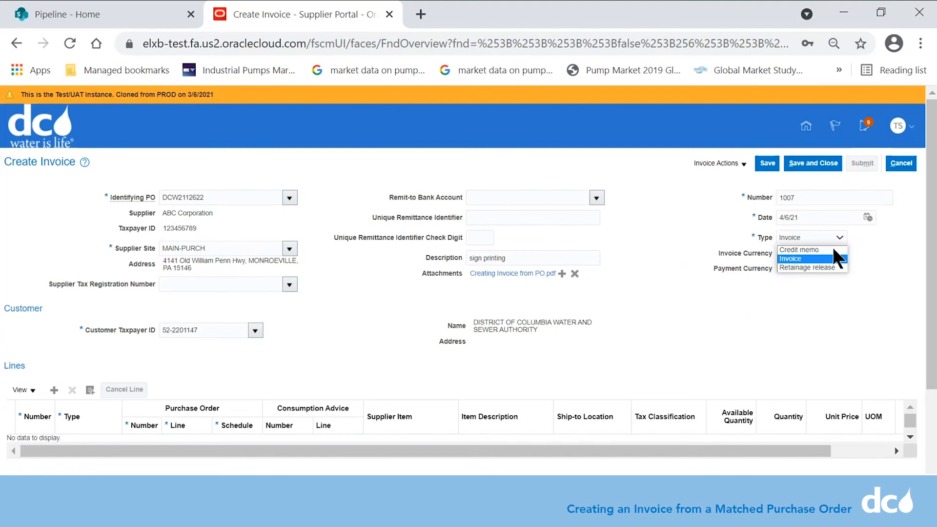
{"action": "left_click", "coordinate": [795, 261]}
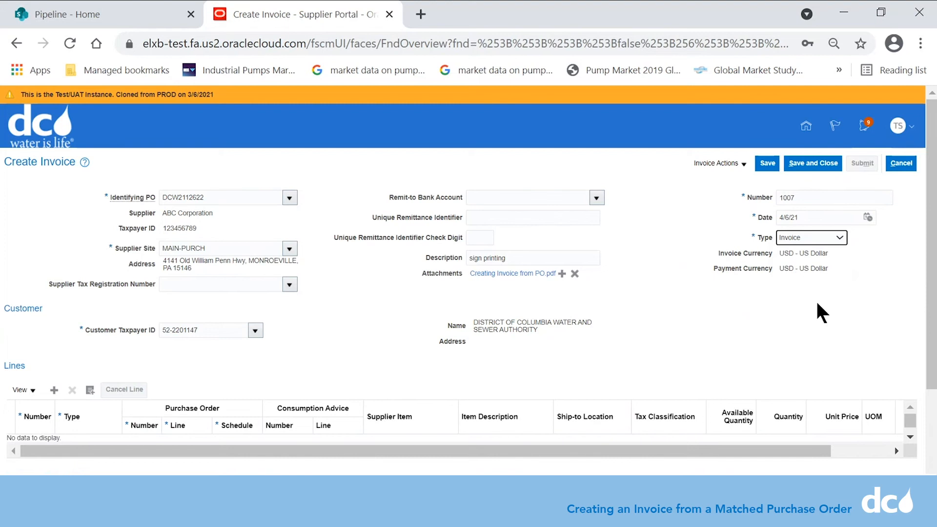
Step: Bring up Select and Add for purchase order lines from the Lines section
{"action": "scroll", "coordinate": [929, 273], "scroll_direction": "down", "scroll_amount": 1}
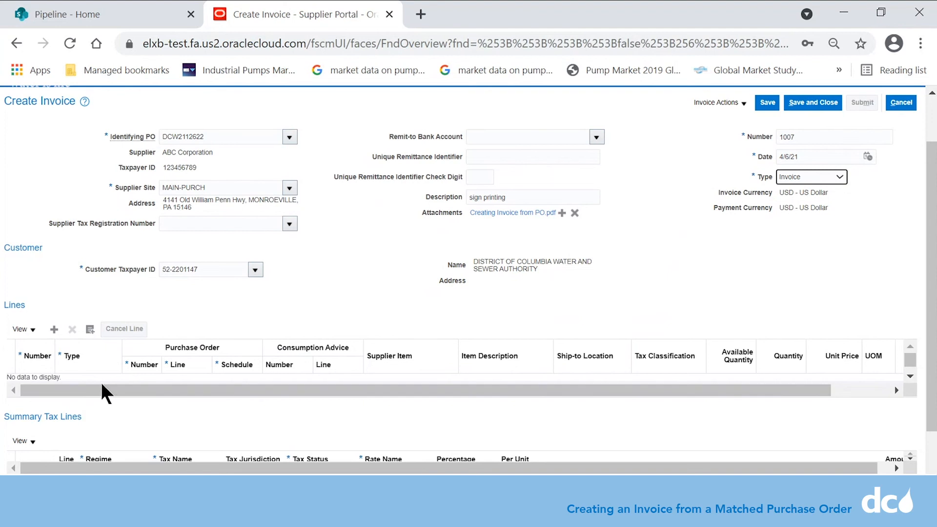
{"action": "left_click", "coordinate": [90, 327]}
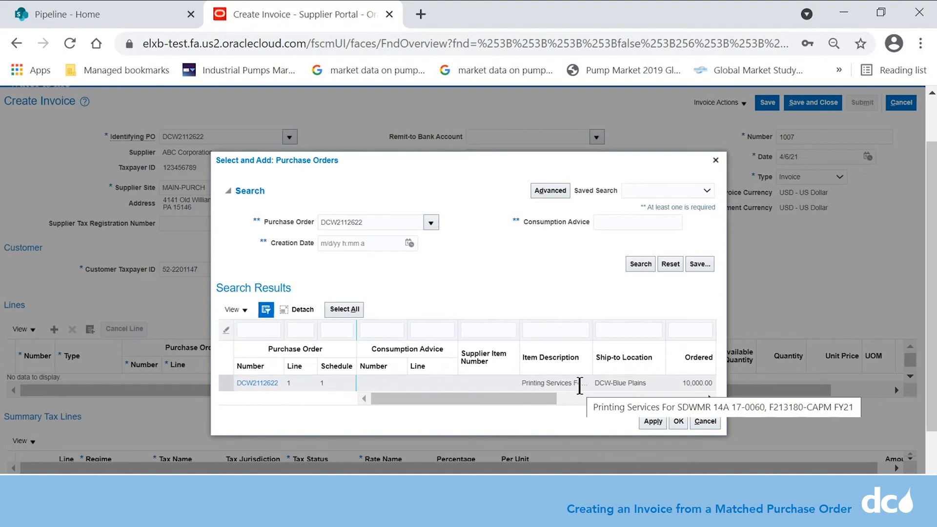
Step: Add line 1 of PO DCW2112622, printing services, to the invoice
{"action": "left_click", "coordinate": [225, 383]}
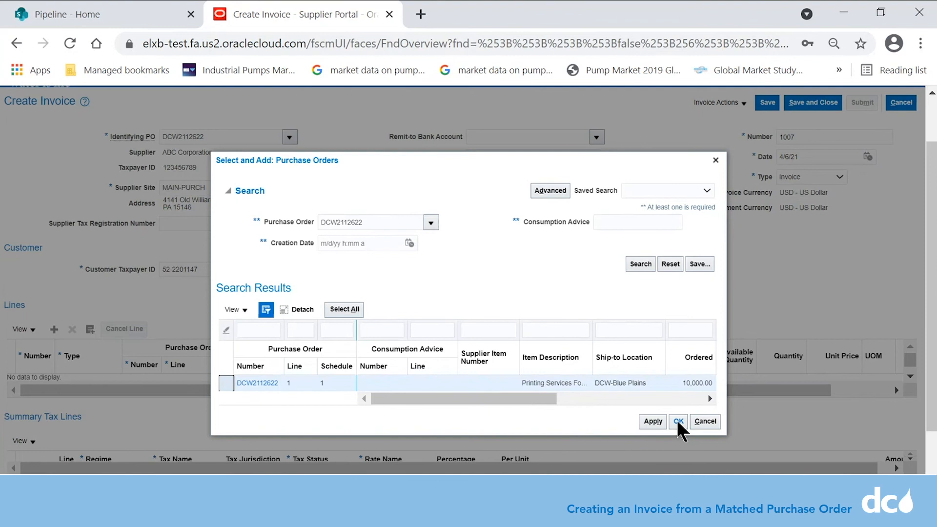
{"action": "left_click", "coordinate": [678, 422]}
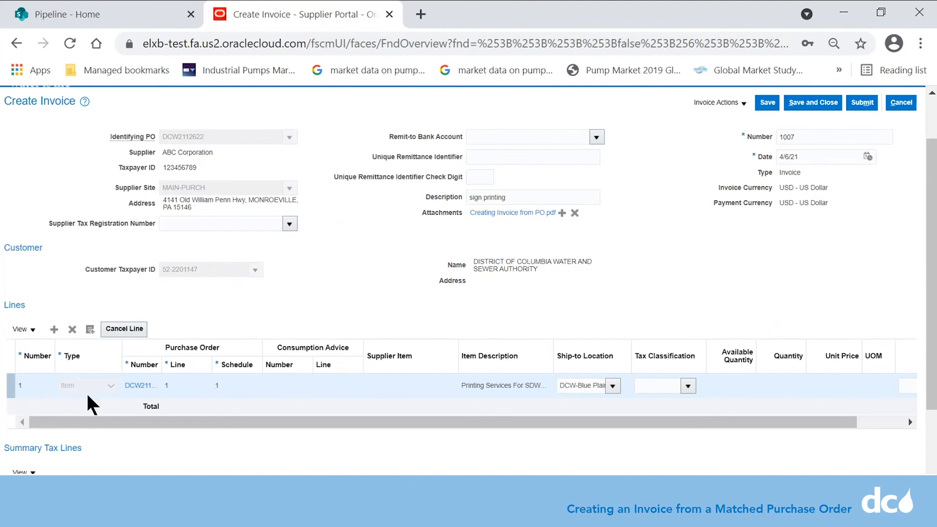
Step: Scroll the Lines table to the line's 2,170.00 Amount field and click into it
{"action": "left_click_drag", "start_coordinate": [295, 423], "coordinate": [442, 428]}
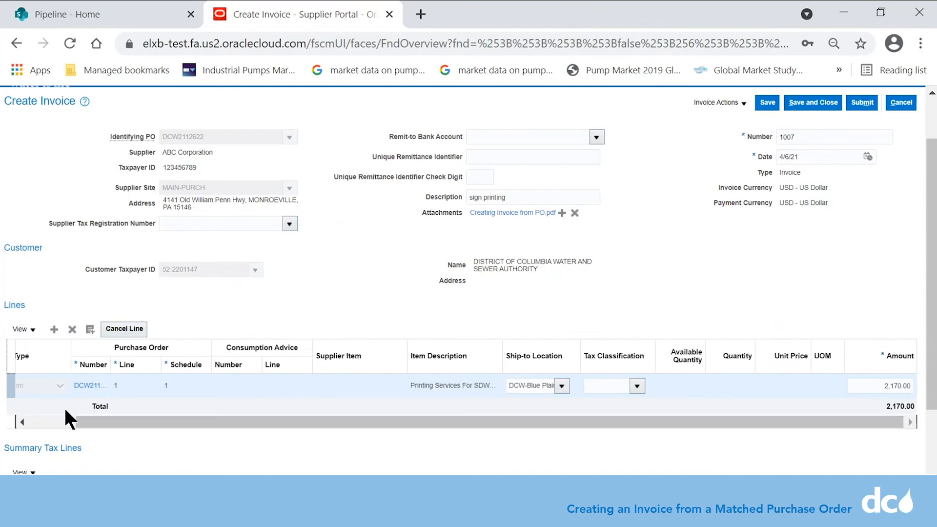
{"action": "left_click_drag", "start_coordinate": [134, 422], "coordinate": [85, 422]}
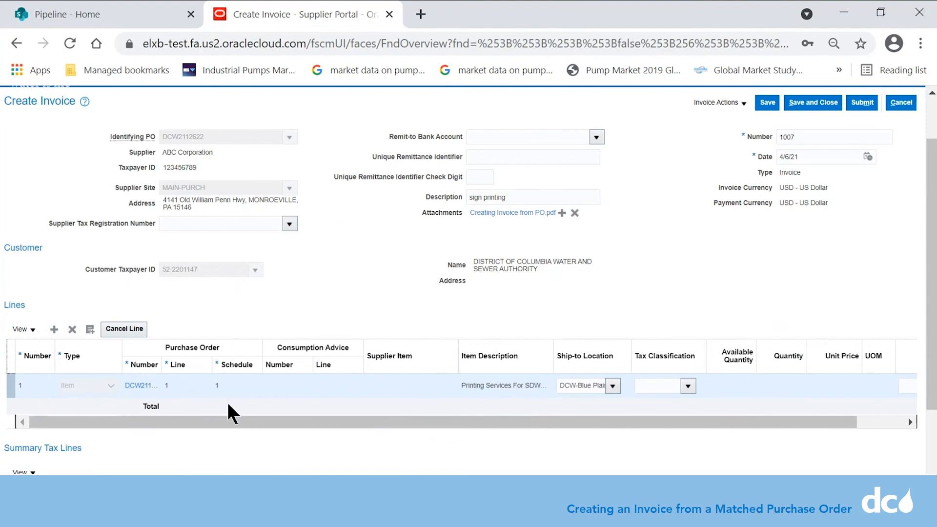
{"action": "left_click_drag", "start_coordinate": [253, 419], "coordinate": [309, 426]}
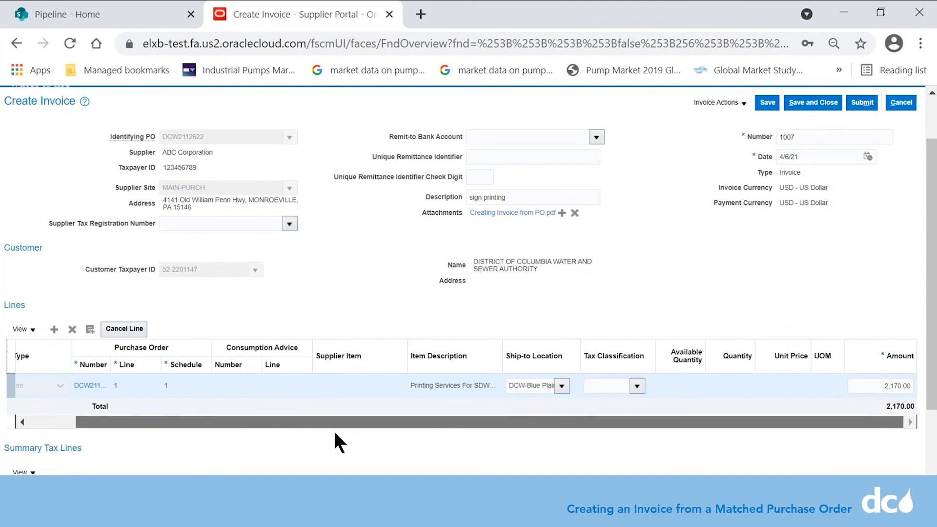
{"action": "left_click", "coordinate": [871, 390]}
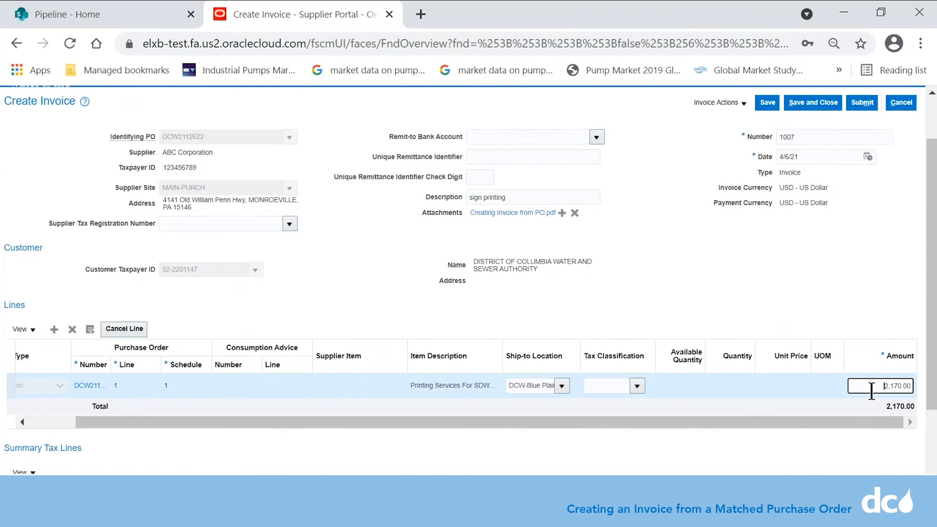
Step: Replace the line amount 2,170.00 with 500.00 and save the invoice
{"action": "left_click_drag", "start_coordinate": [885, 389], "coordinate": [909, 386]}
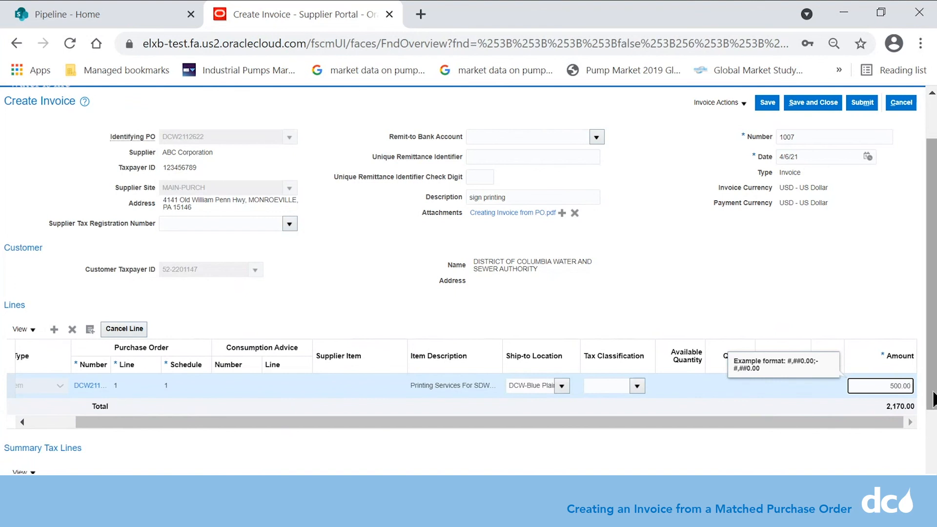
{"action": "left_click_drag", "start_coordinate": [933, 398], "coordinate": [932, 473]}
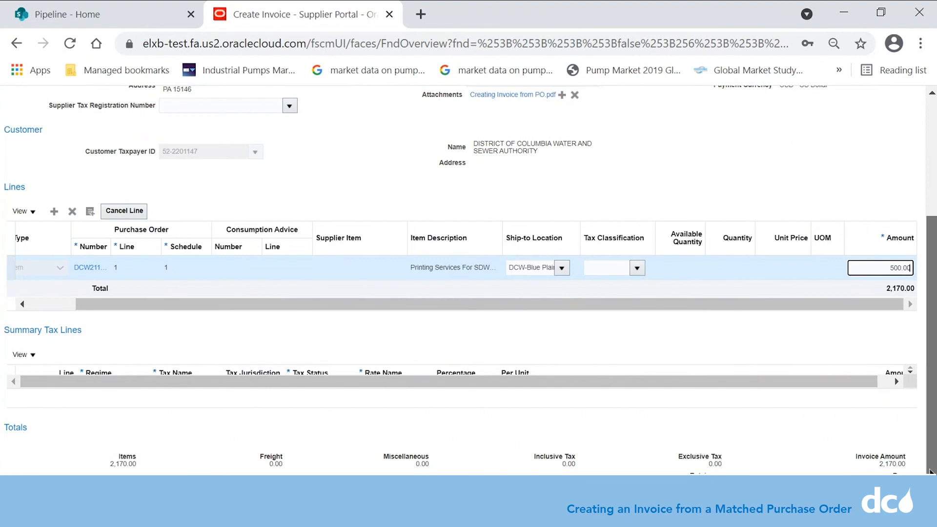
{"action": "left_click_drag", "start_coordinate": [930, 471], "coordinate": [935, 313]}
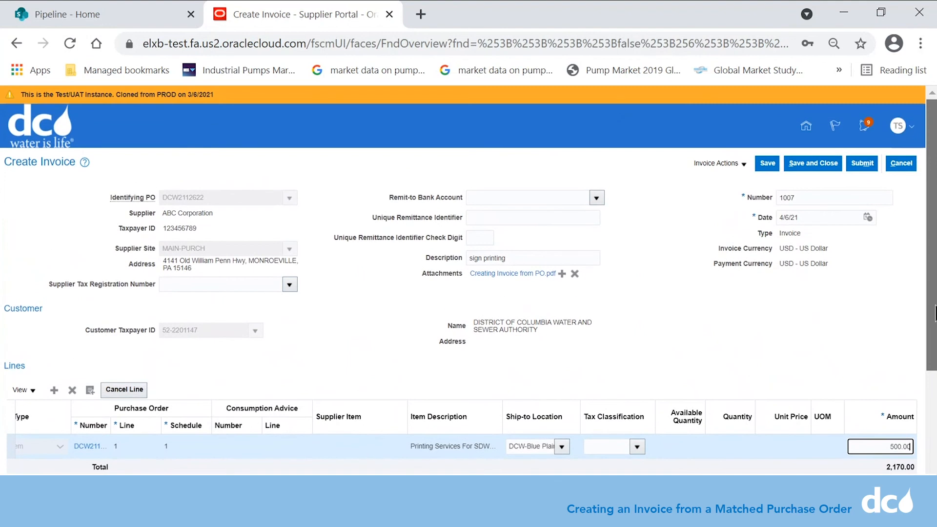
{"action": "left_click", "coordinate": [765, 164]}
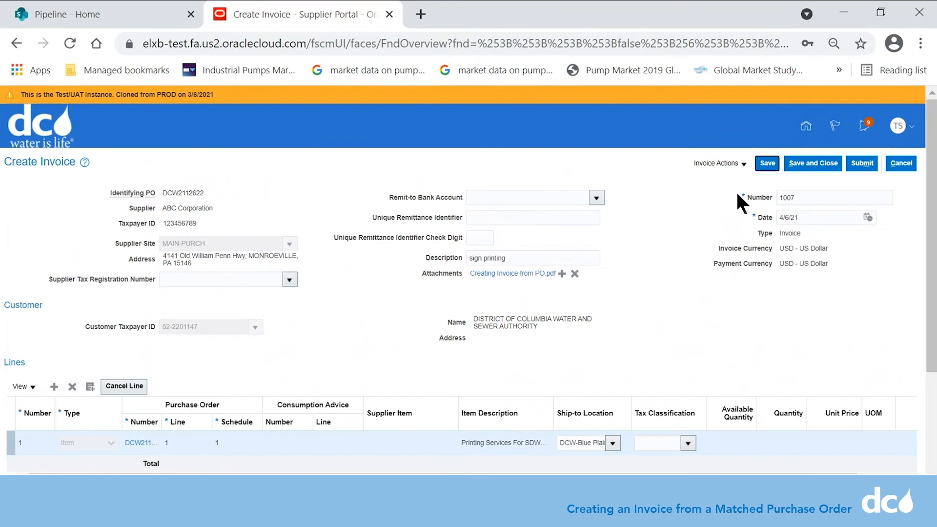
Step: Check the invoice total reads 500.00, then submit invoice 1007
{"action": "left_click_drag", "start_coordinate": [933, 308], "coordinate": [933, 424]}
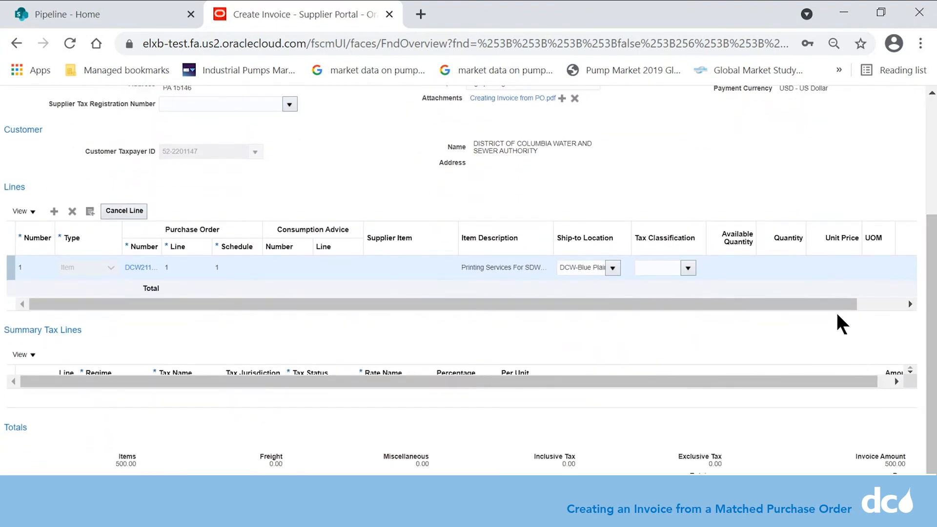
{"action": "left_click_drag", "start_coordinate": [839, 304], "coordinate": [891, 303]}
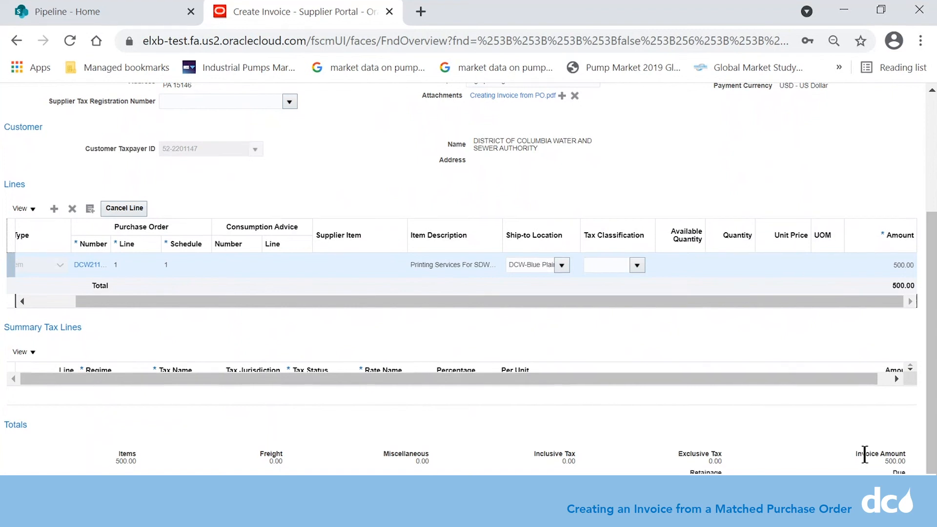
{"action": "left_click_drag", "start_coordinate": [865, 458], "coordinate": [891, 462]}
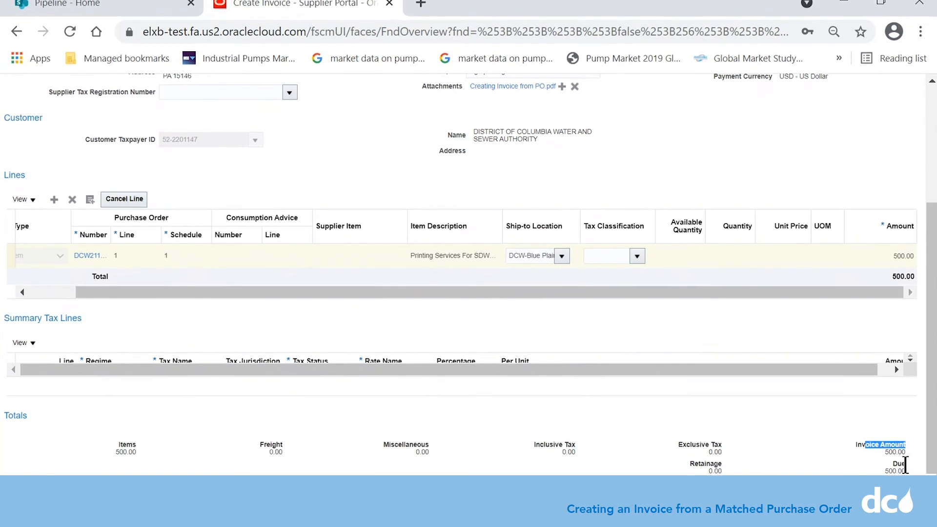
{"action": "scroll", "coordinate": [884, 472], "scroll_direction": "up", "scroll_amount": 1}
{"action": "scroll", "coordinate": [911, 245], "scroll_direction": "up", "scroll_amount": 3}
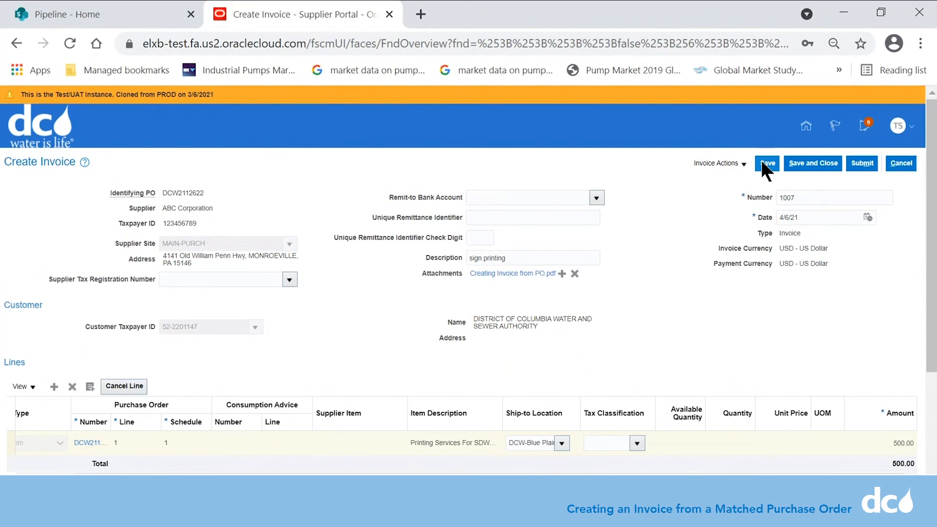
{"action": "left_click", "coordinate": [862, 162]}
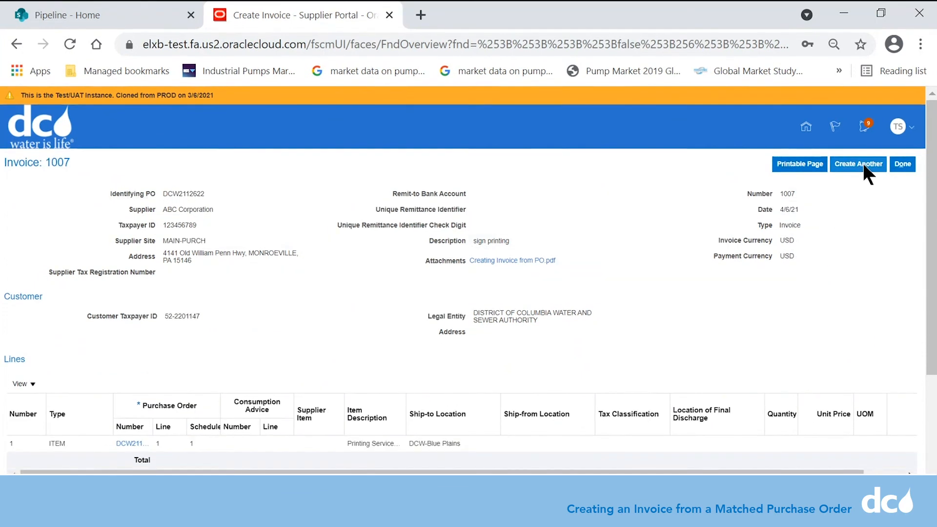
Step: Scroll down invoice 1007's confirmation page to review the submitted invoice details
{"action": "scroll", "coordinate": [883, 211], "scroll_direction": "down", "scroll_amount": 3}
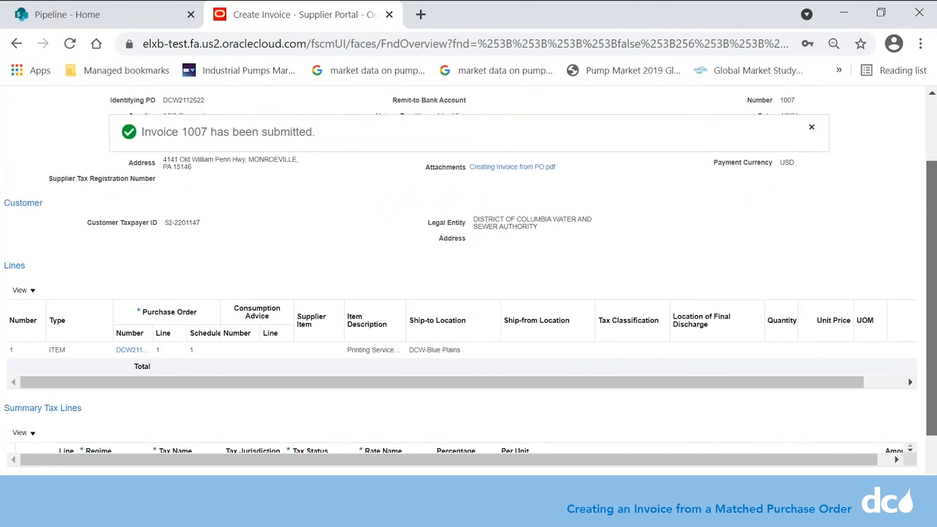
{"action": "left_click_drag", "start_coordinate": [931, 325], "coordinate": [931, 212]}
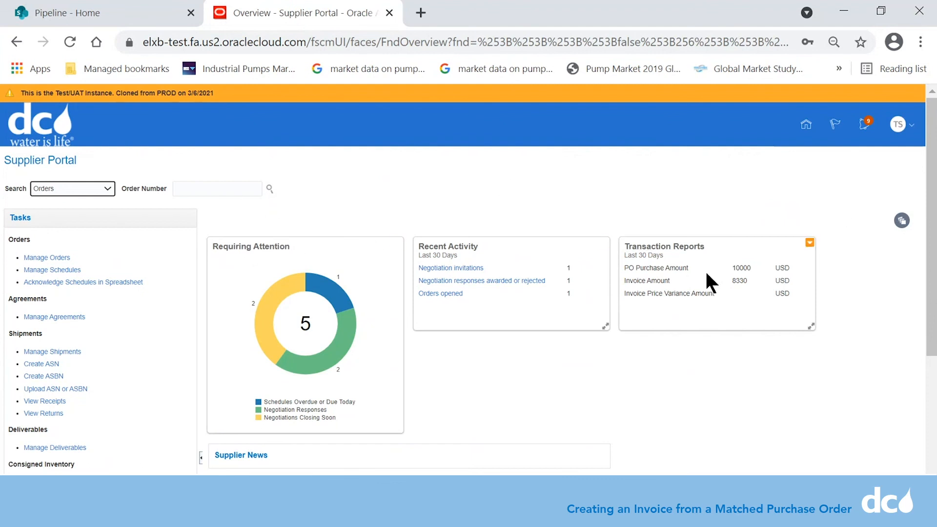
{"action": "scroll", "coordinate": [927, 326], "scroll_direction": "down", "scroll_amount": 3}
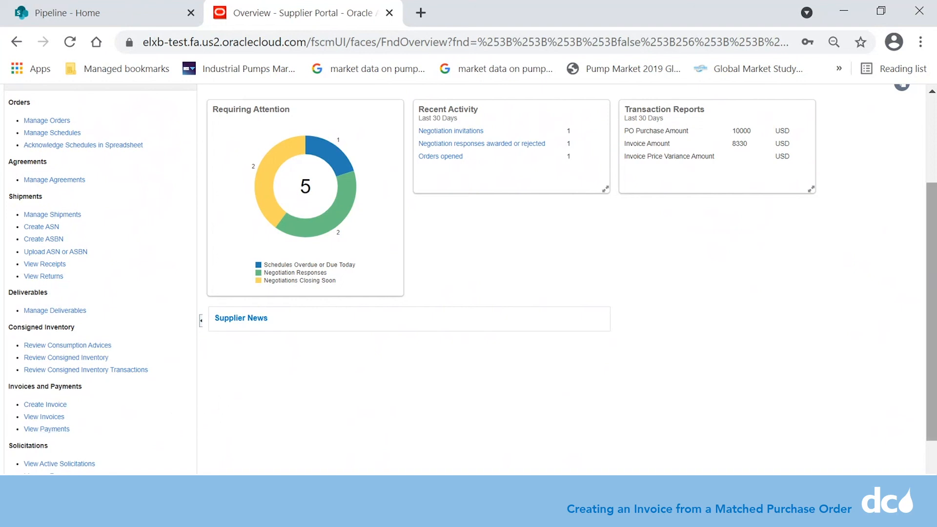
{"action": "left_click_drag", "start_coordinate": [931, 362], "coordinate": [931, 277]}
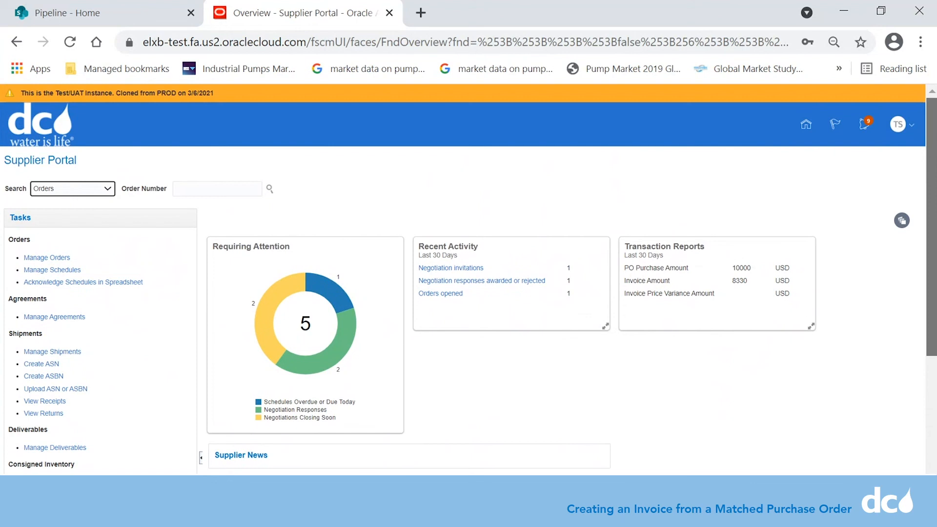